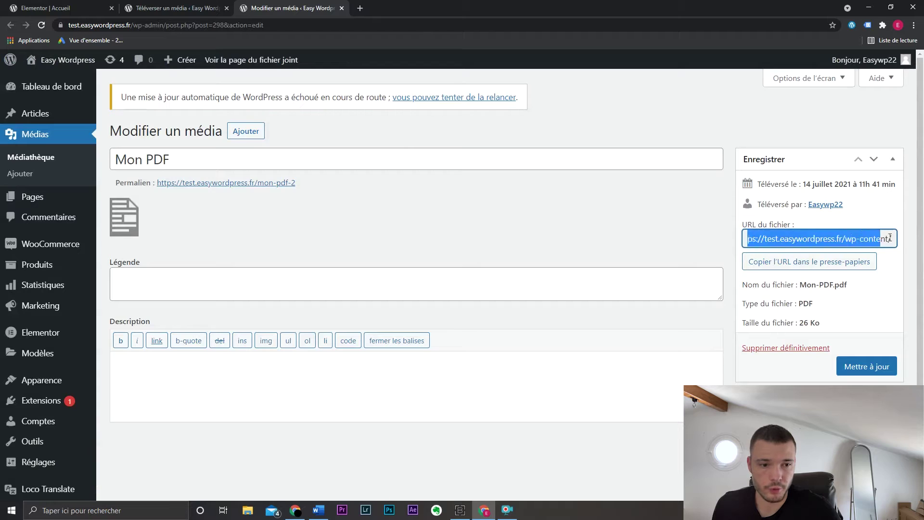
# - Switch from the PDF's media page to the Elementor editor and add a Bouton widget to the Accueil page
pyautogui.click(751, 247)
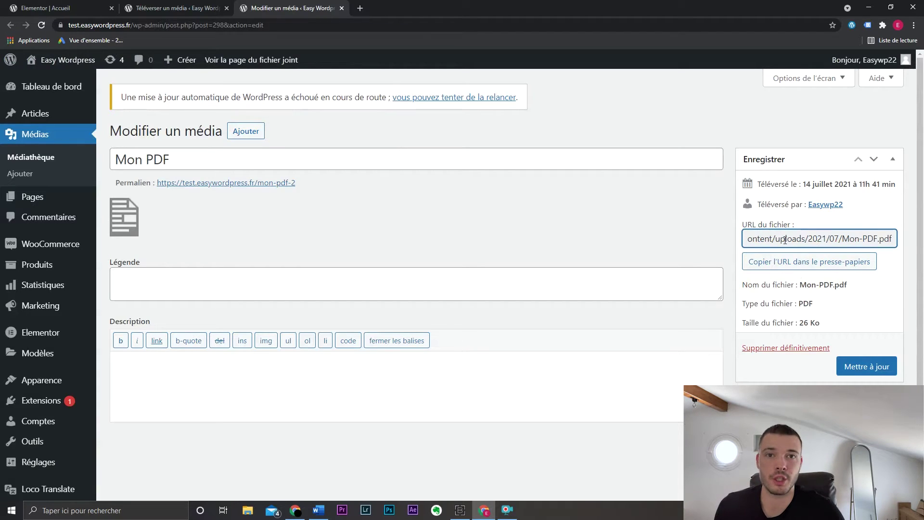
pyautogui.click(70, 6)
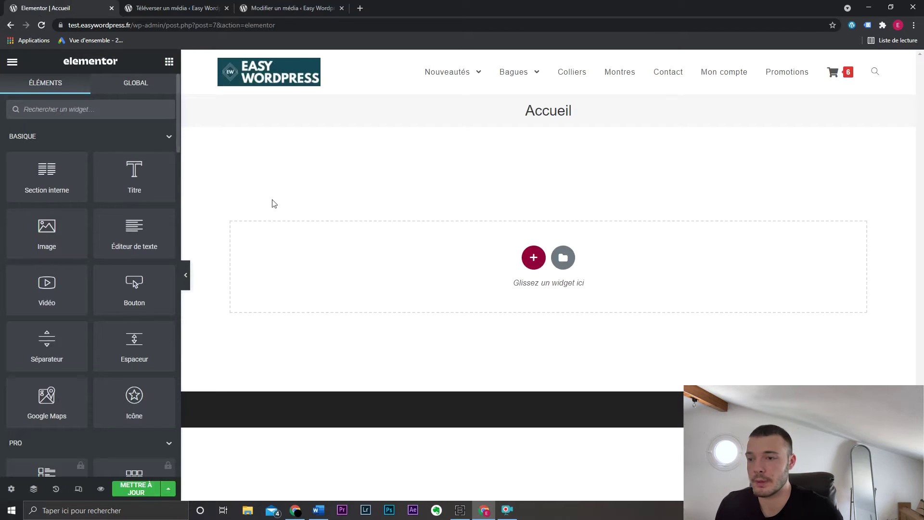
pyautogui.click(85, 111)
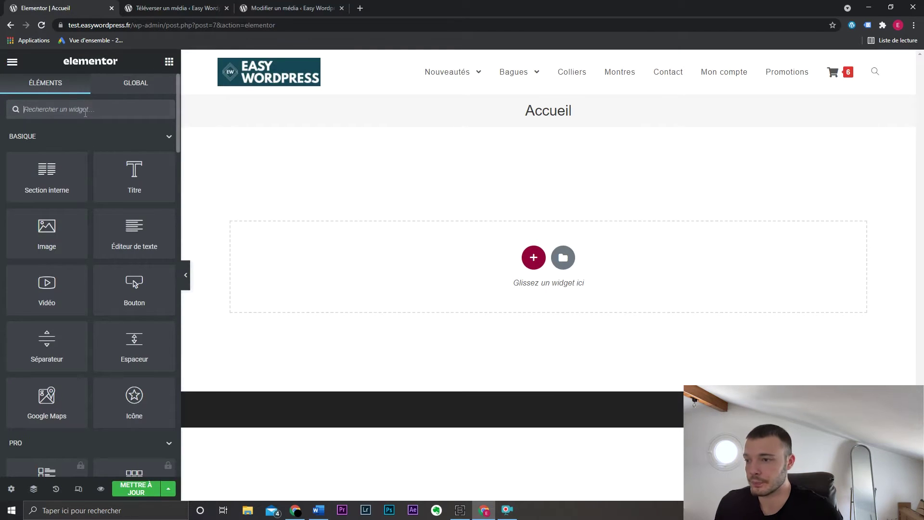
pyautogui.write('bou')
pyautogui.moveTo(47, 149); pyautogui.dragTo(553, 284)
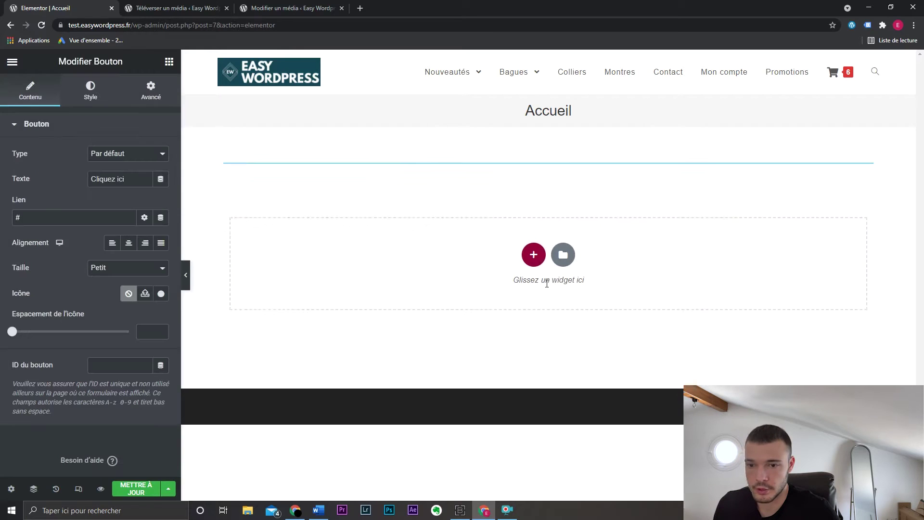
# - Centre the button and set its text to "Télécharger le PDF"
pyautogui.click(129, 243)
pyautogui.tripleClick(121, 178)
pyautogui.write('Téé')
pyautogui.press('BackSpace')
pyautogui.write('lécharger le PDF')
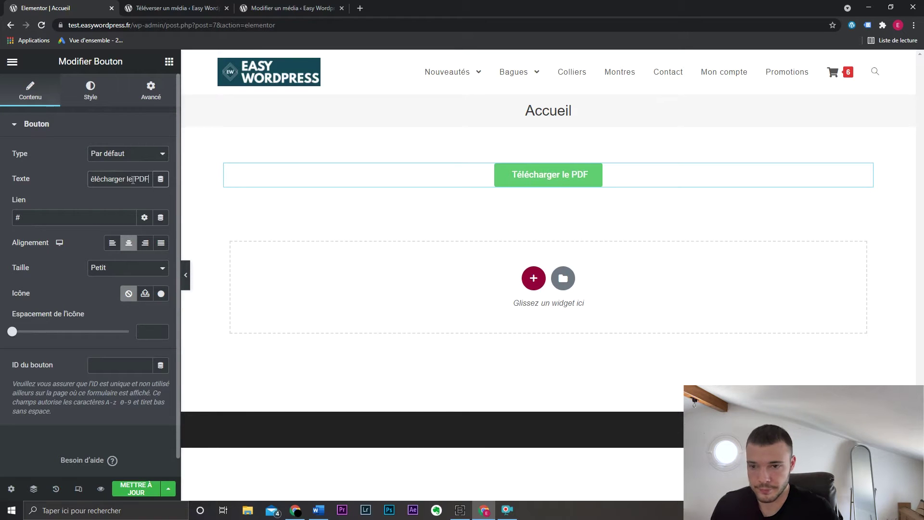
# - Copy the file URL from the Mon PDF media page, set it as the button's link and update the page
pyautogui.click(259, 5)
pyautogui.click(799, 262)
pyautogui.click(94, 8)
pyautogui.click(88, 217)
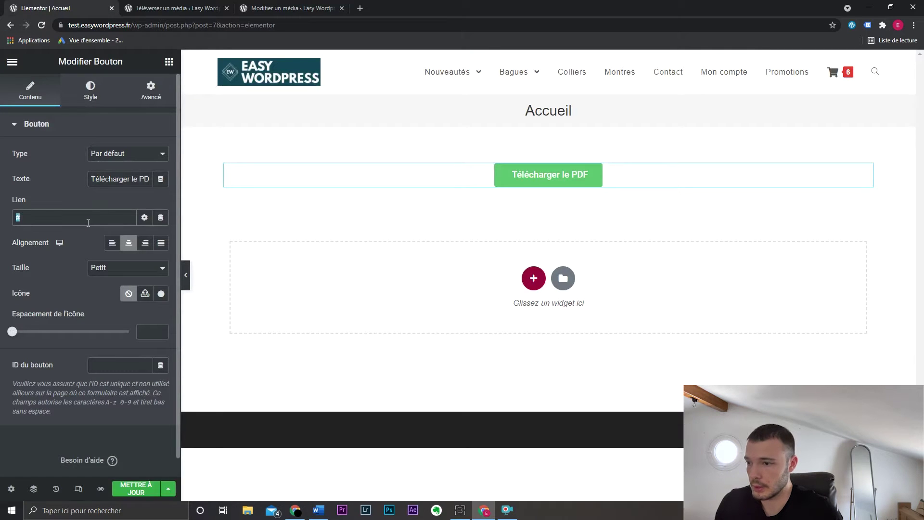
pyautogui.write('https://test.easywordpress.fr/wp-content/uploads/2021/07/Mon-PDF.pdf')
pyautogui.click(144, 489)
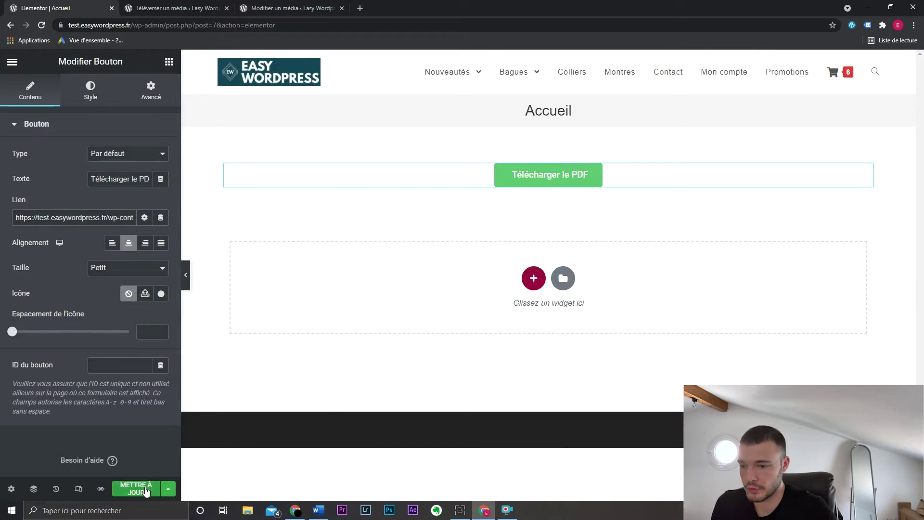
# - Preview the Accueil page, test the "Télécharger le PDF" button and return to the Elementor editor
pyautogui.click(101, 489)
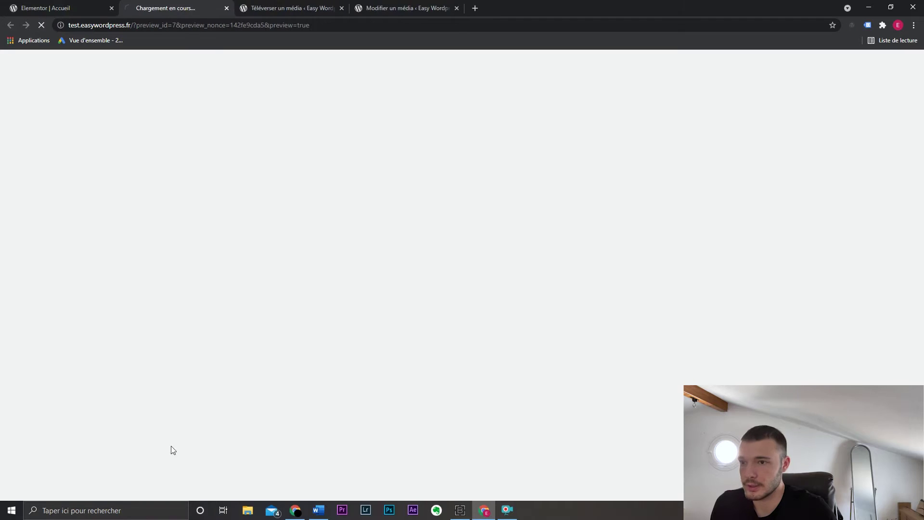
pyautogui.click(458, 198)
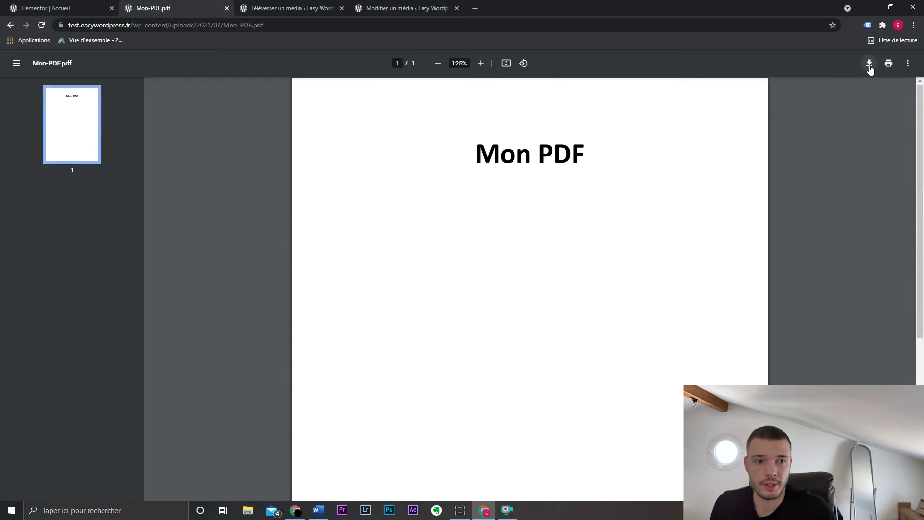
pyautogui.hotkey('alt', 'Left')
pyautogui.hotkey('ctrl', '1')
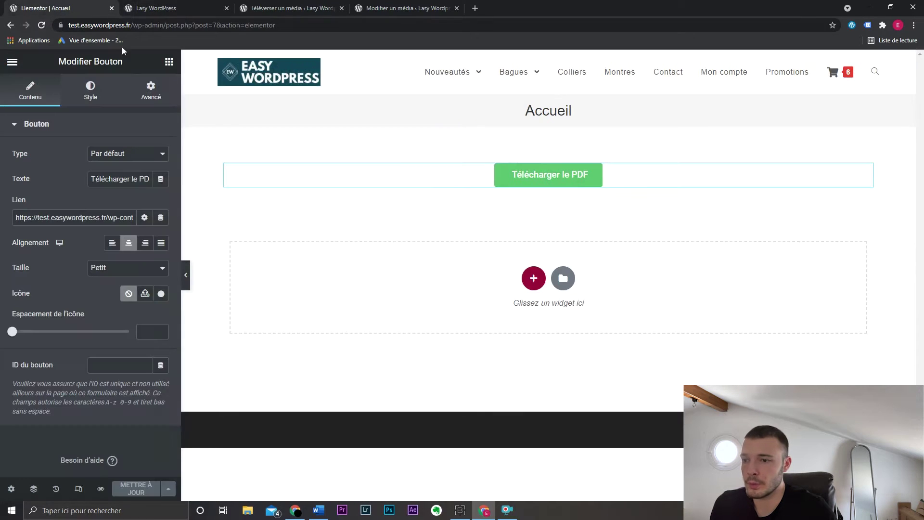
# - Set the button's link to open in a new window, update the page and close the preview tab
pyautogui.click(144, 217)
pyautogui.click(90, 237)
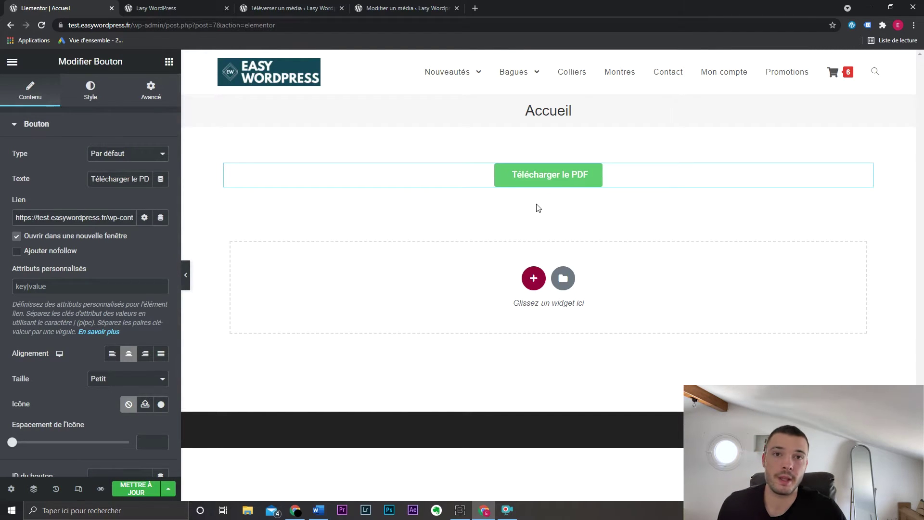
pyautogui.click(136, 488)
pyautogui.click(169, 61)
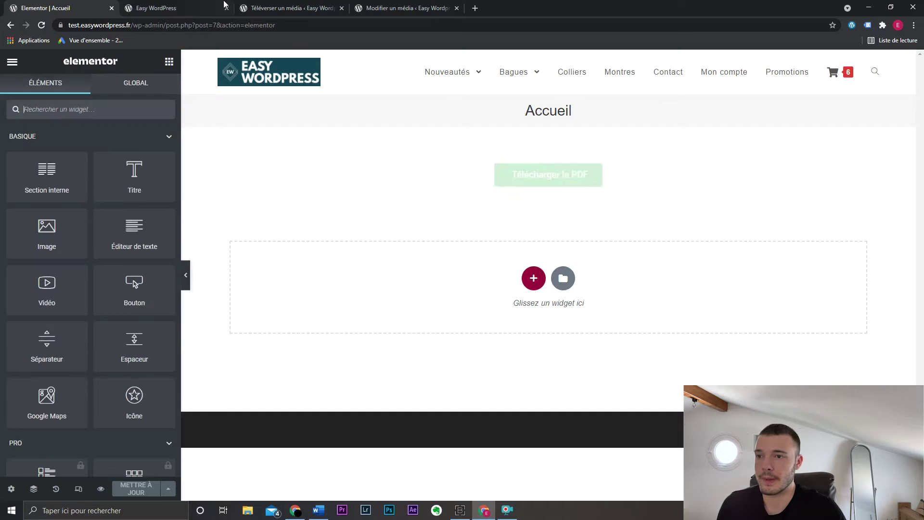
pyautogui.click(226, 8)
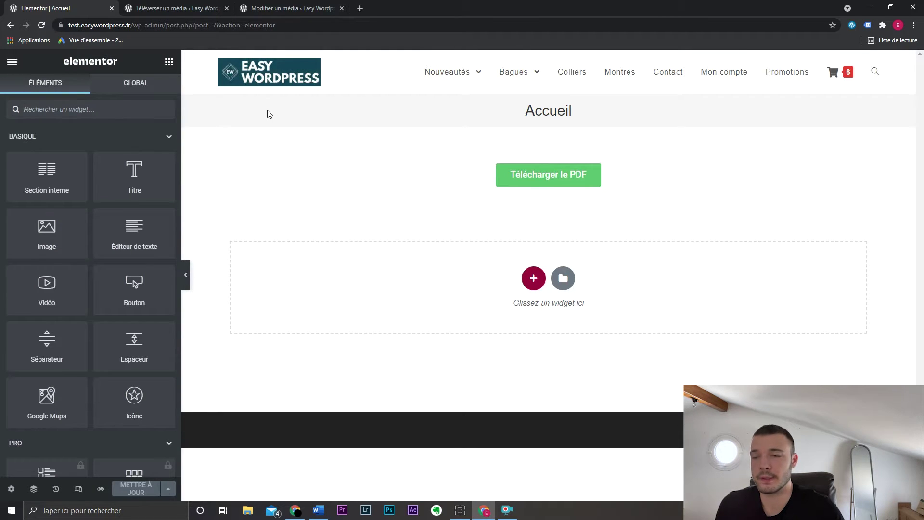
# - Add a one-column section below the button and give it a classic green background
pyautogui.click(534, 278)
pyautogui.click(406, 307)
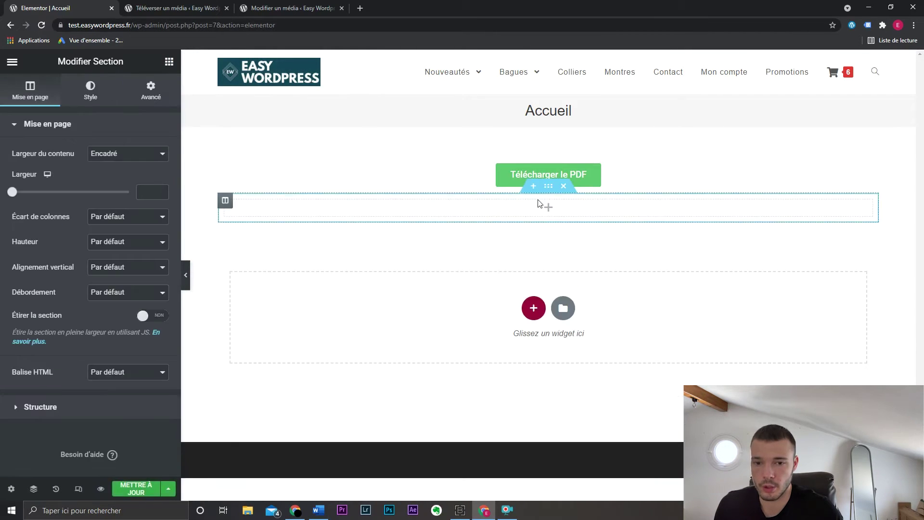
pyautogui.click(91, 90)
pyautogui.click(112, 179)
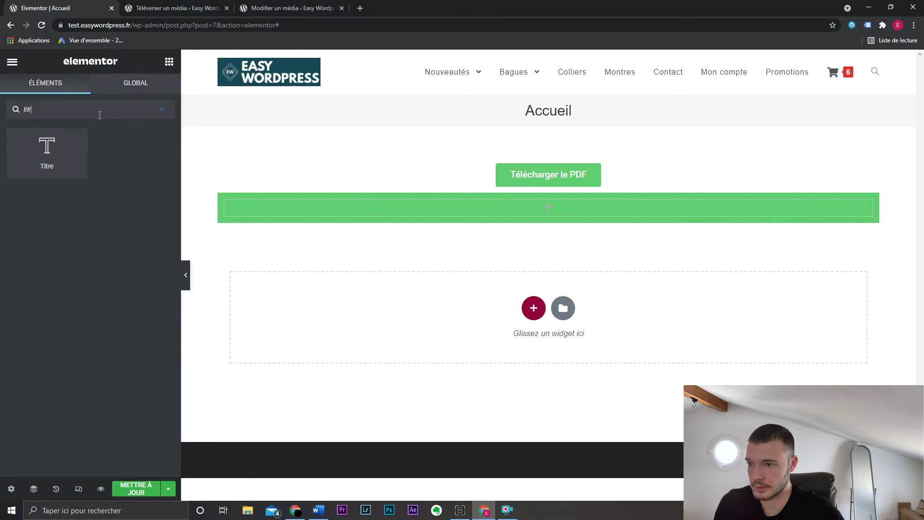
# - Add a centred white title "Téléchargez ce super PDF" to the green section, with a text editor widget in centred white text below it
pyautogui.moveTo(47, 151); pyautogui.dragTo(166, 178)
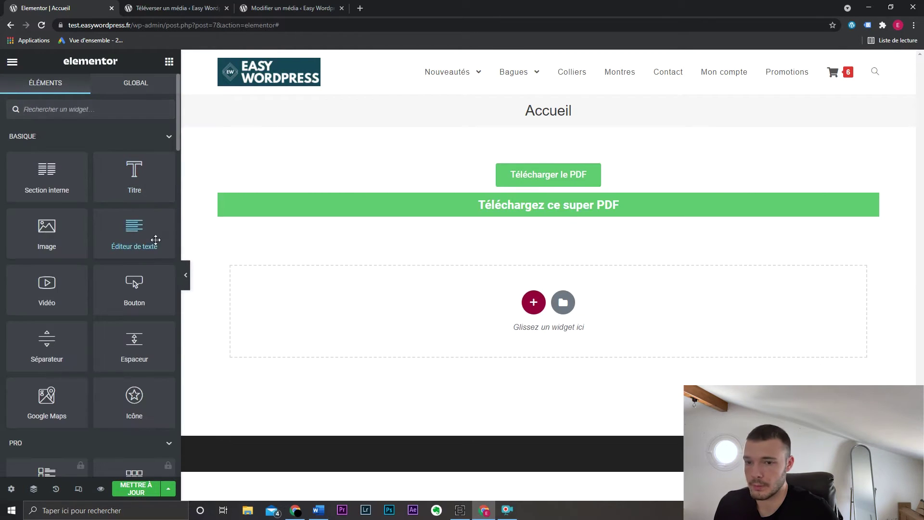
pyautogui.moveTo(156, 239); pyautogui.dragTo(533, 202)
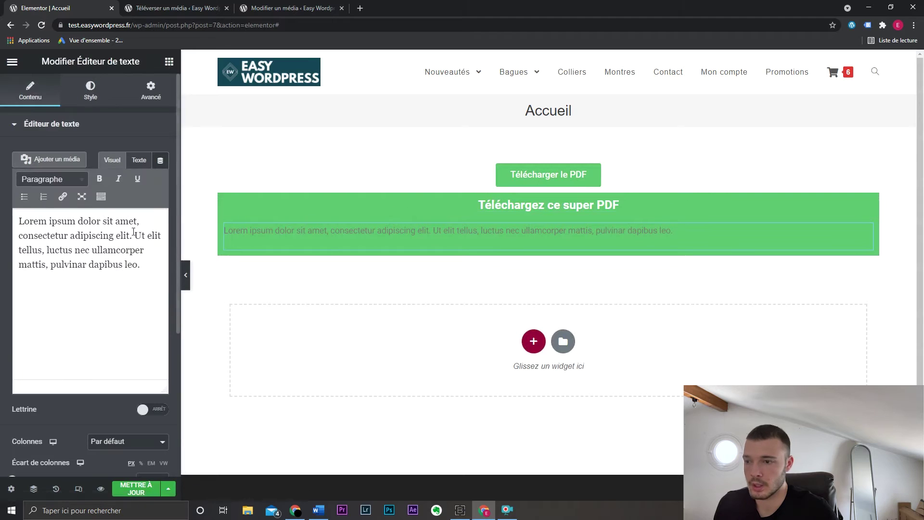
pyautogui.click(90, 90)
pyautogui.click(161, 179)
pyautogui.moveTo(42, 232); pyautogui.dragTo(22, 223)
pyautogui.click(129, 155)
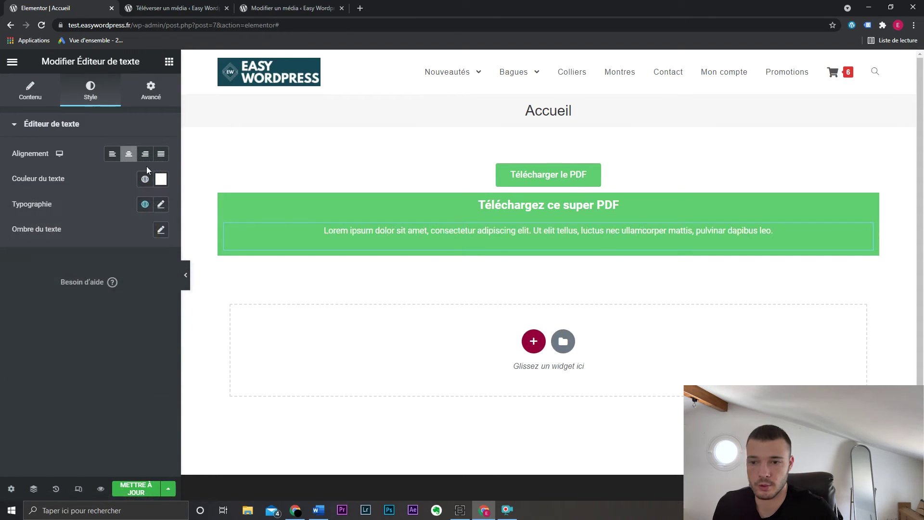
# - Move the download button below the paragraph in the green section and style it with a white background and green text
pyautogui.moveTo(548, 175); pyautogui.dragTo(624, 251)
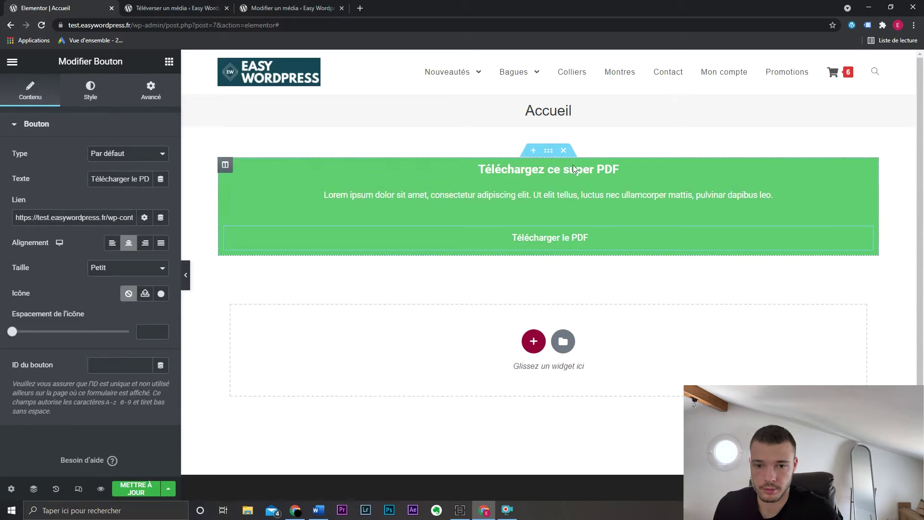
pyautogui.click(90, 92)
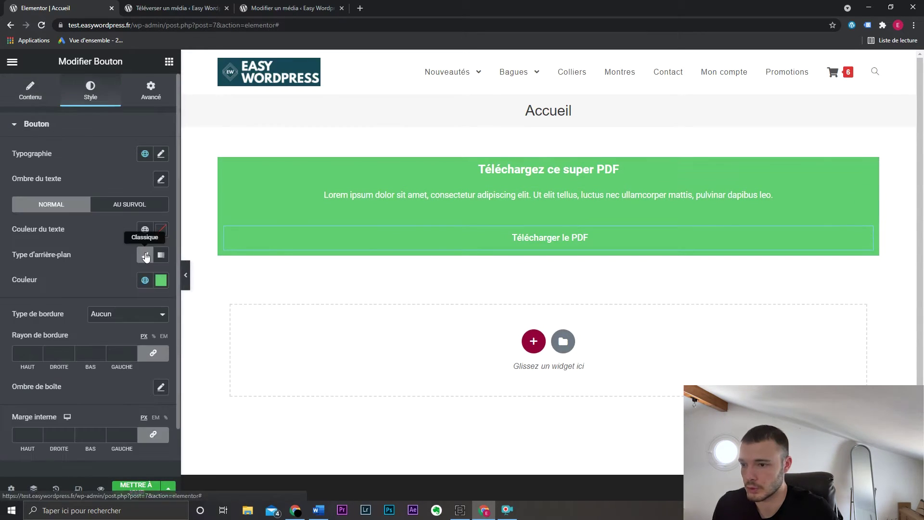
pyautogui.click(161, 283)
pyautogui.moveTo(96, 343); pyautogui.dragTo(21, 302)
# - Narrow the section's boxed content width and remove the section's classic background
pyautogui.click(549, 150)
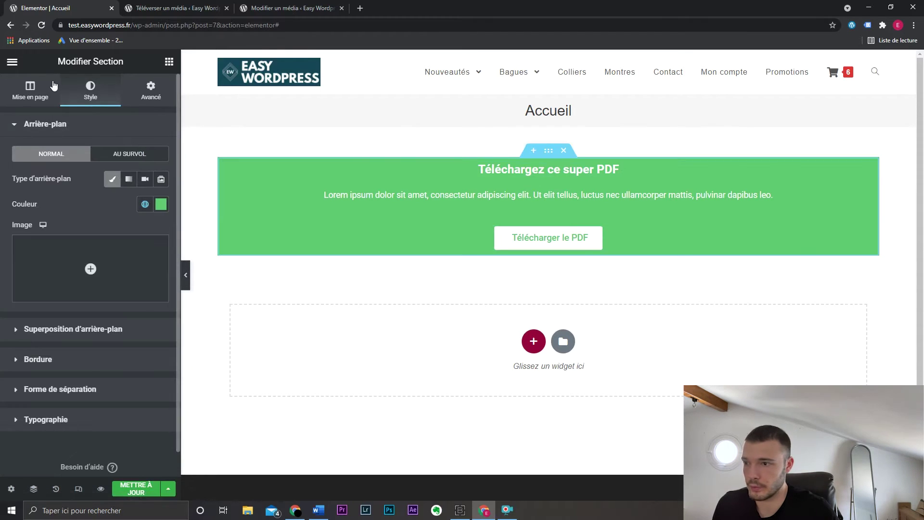
pyautogui.click(29, 91)
pyautogui.moveTo(13, 194)
pyautogui.mouseDown()
pyautogui.moveTo(31, 192)
pyautogui.moveTo(22, 192)
pyautogui.mouseUp()
pyautogui.click(548, 150)
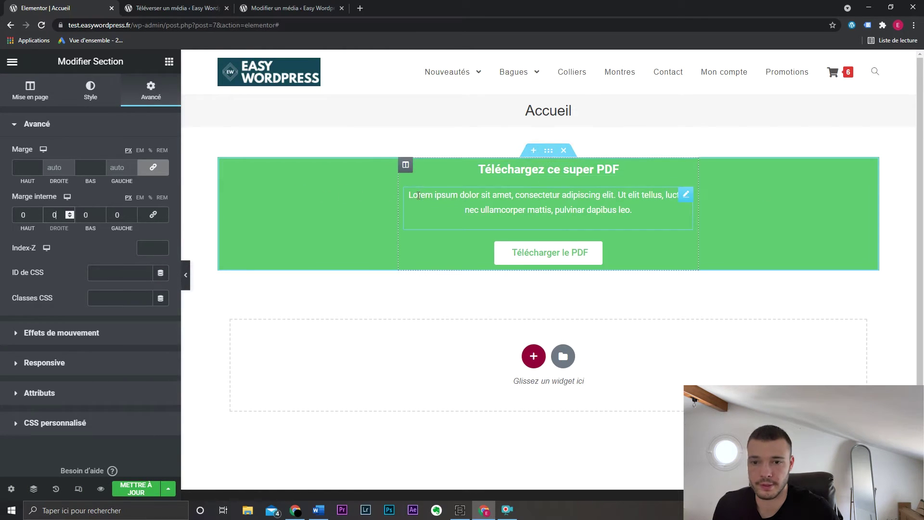
pyautogui.click(79, 101)
pyautogui.click(112, 180)
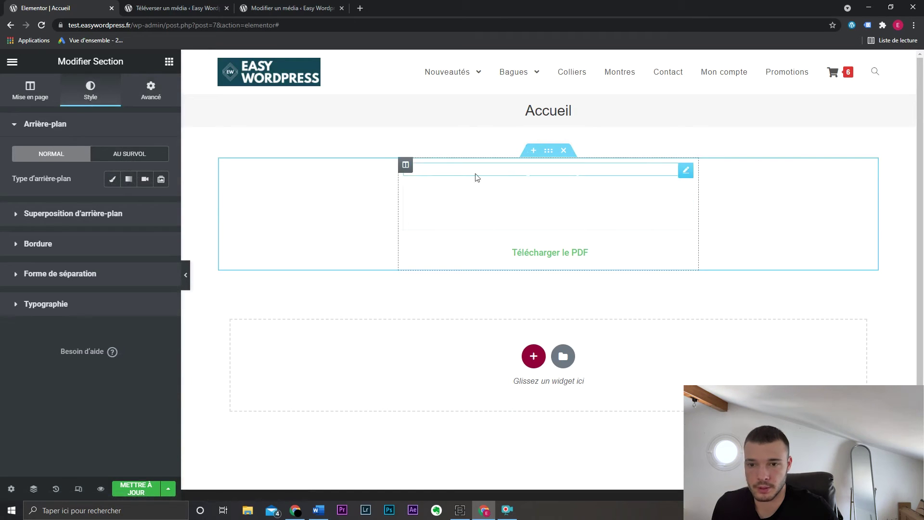
# - Apply the global Accentué colour as the column's classic background, then view the result with the editing panel hidden and update the page
pyautogui.click(405, 165)
pyautogui.click(91, 91)
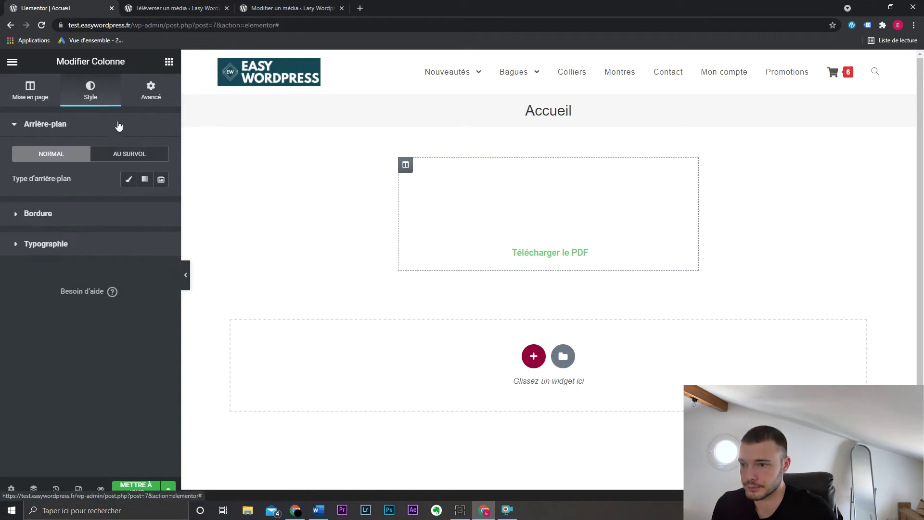
pyautogui.click(132, 185)
pyautogui.click(145, 204)
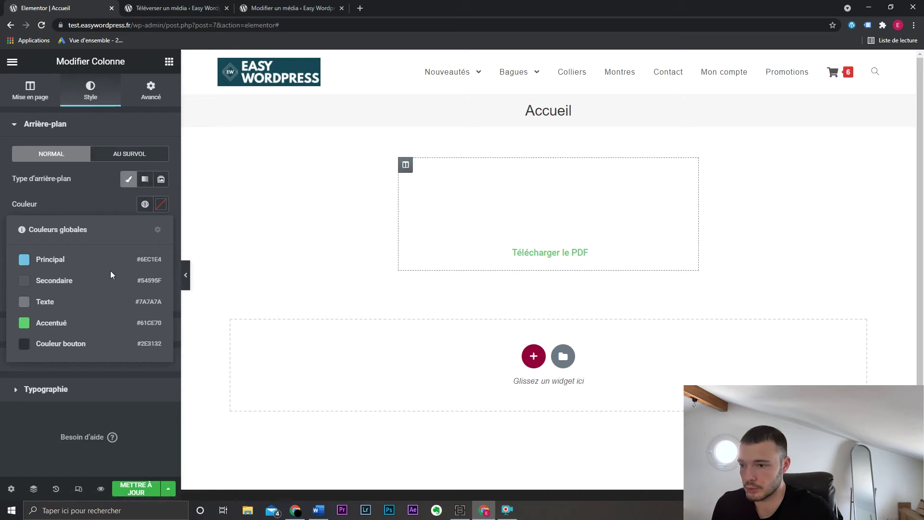
pyautogui.click(95, 324)
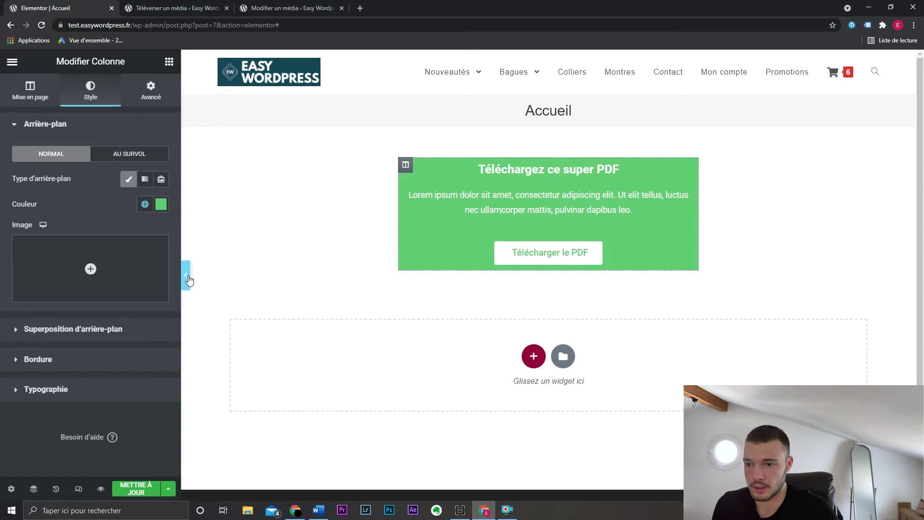
pyautogui.click(186, 275)
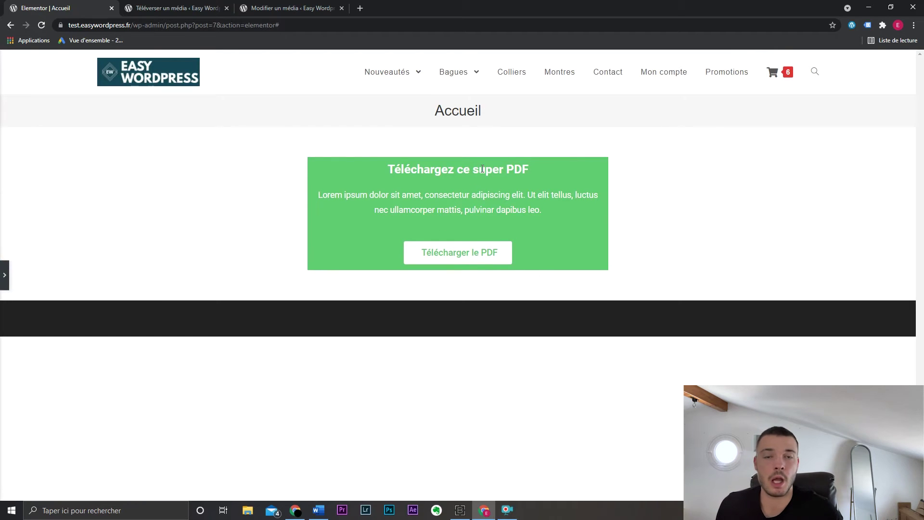
pyautogui.hotkey('ctrl', 'p')
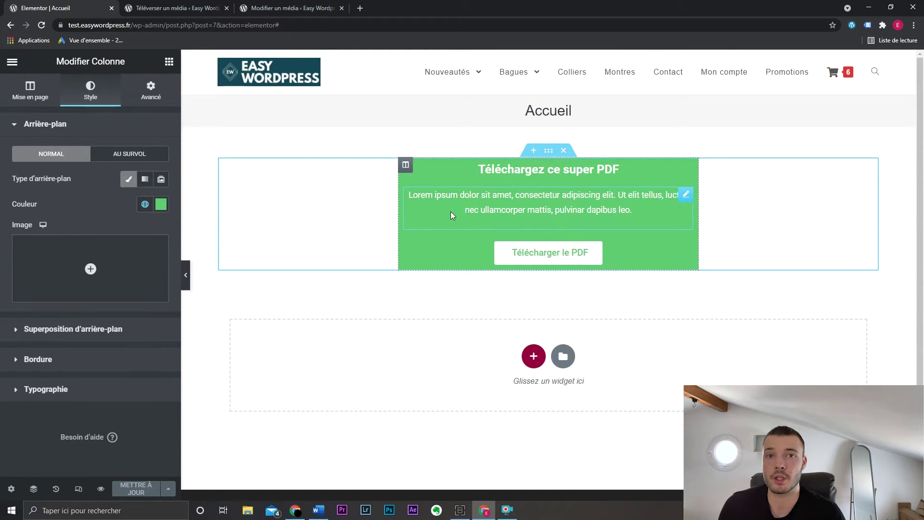
# - Search the WordPress extensions for "lana downloads manager", then install and activate Lana Downloads Manager
pyautogui.click(166, 6)
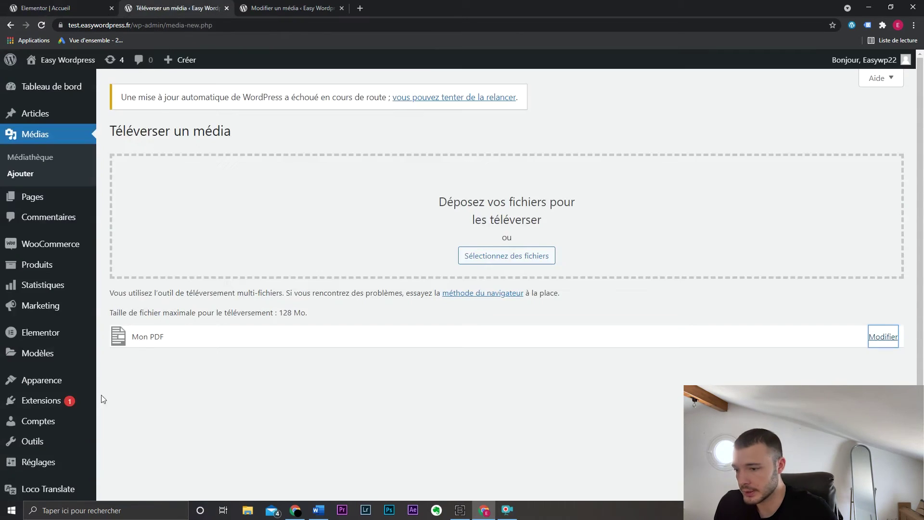
pyautogui.click(133, 420)
pyautogui.write('lana downlo')
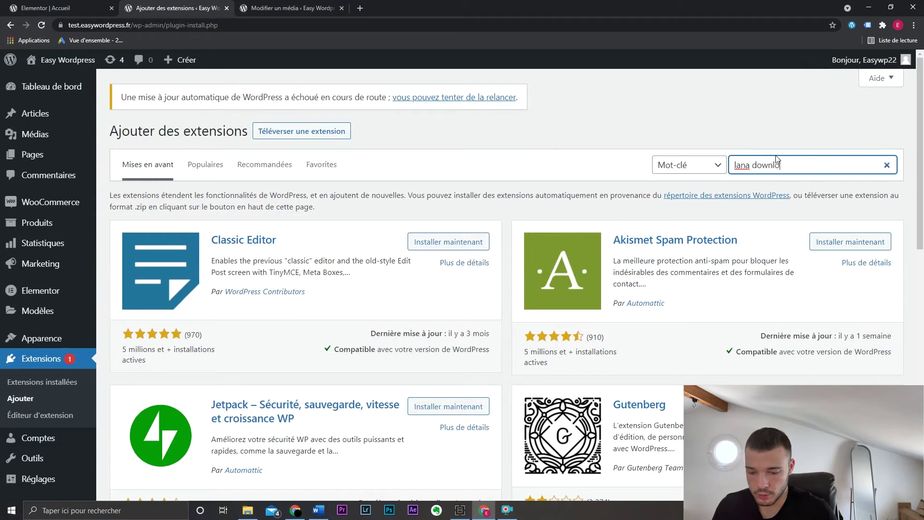
pyautogui.write('ads manager')
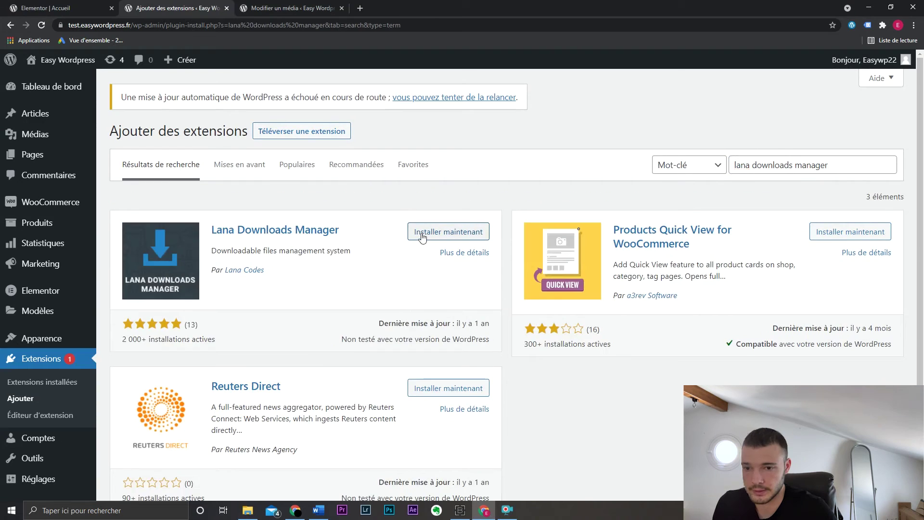
pyautogui.click(424, 236)
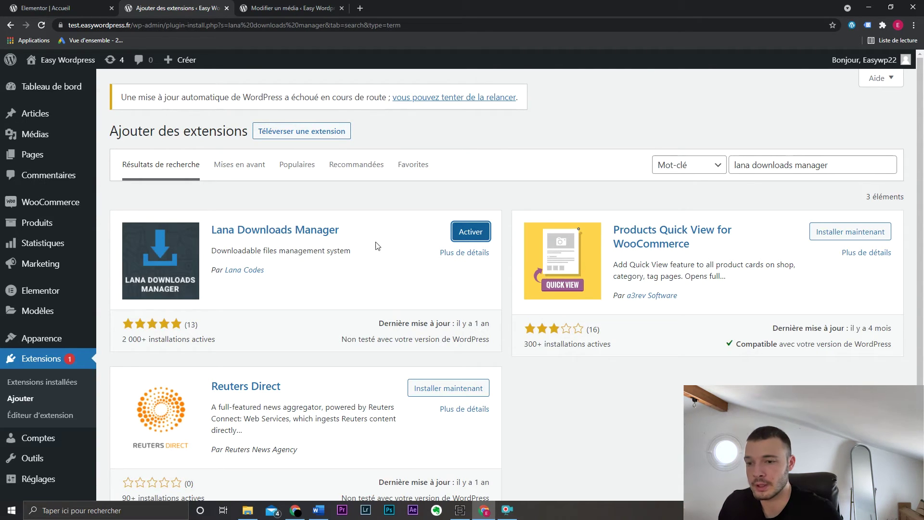
pyautogui.click(458, 242)
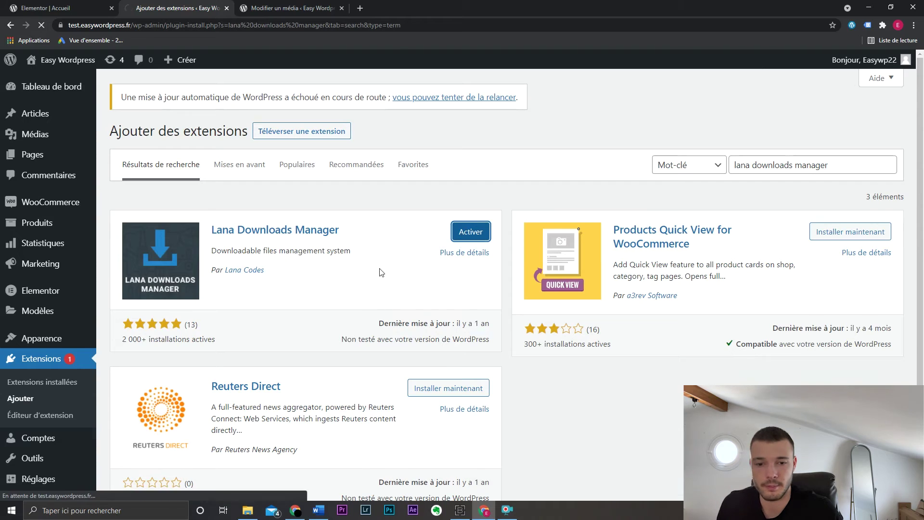
# - Create a new Lana Downloads Manager download entry titled "Mon PDF"
pyautogui.moveTo(39, 202)
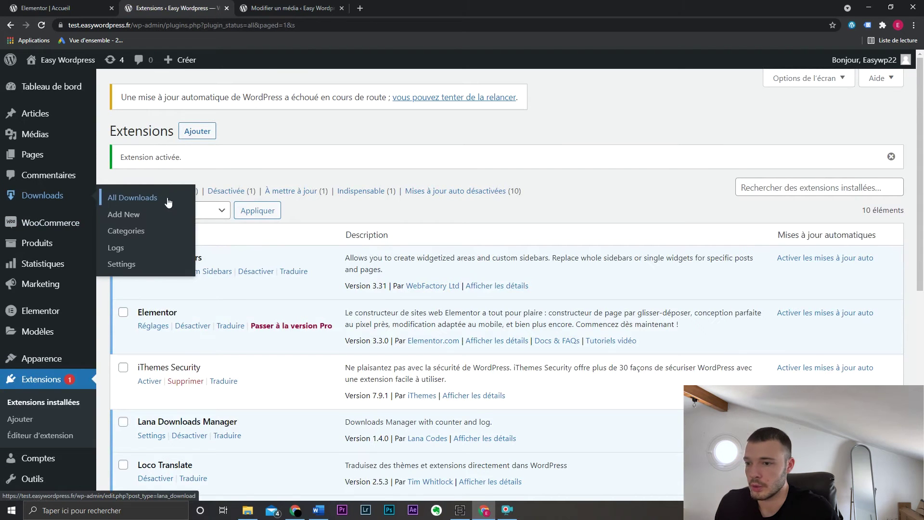
pyautogui.click(147, 220)
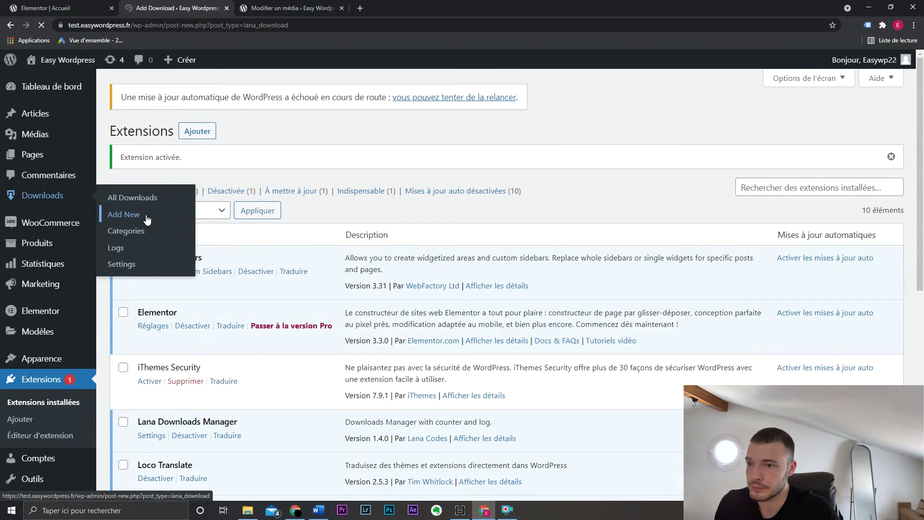
pyautogui.write('Mon PDF')
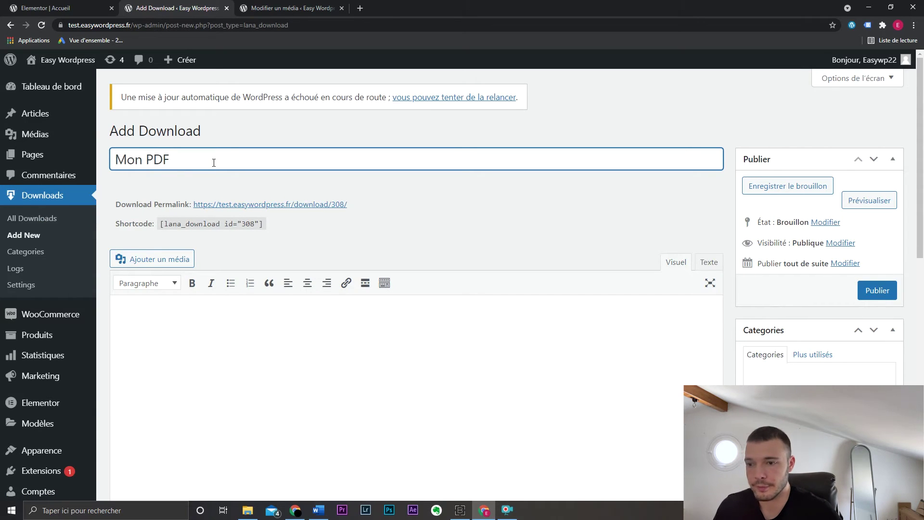
# - Attach Mon-PDF.pdf from the media library as the download's file and publish the download
pyautogui.scroll(-3, 461, 270)
pyautogui.scroll(-4, 466, 240)
pyautogui.click(303, 282)
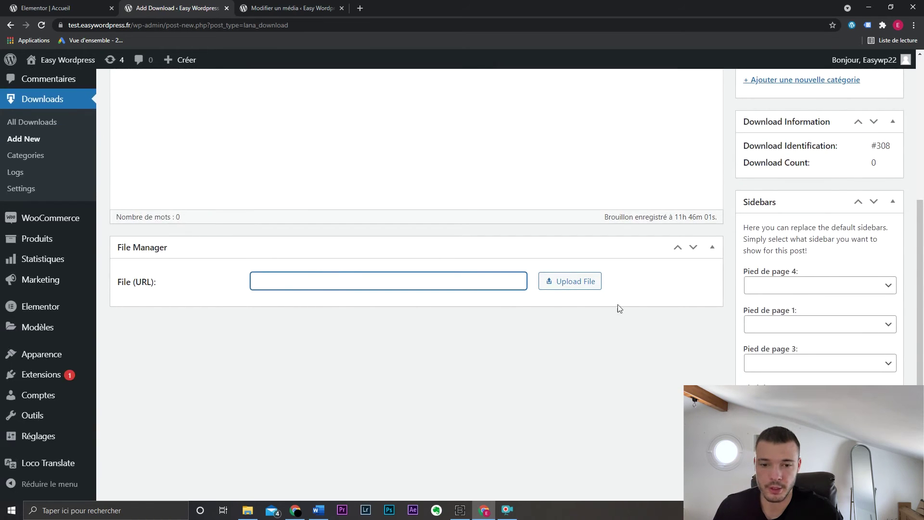
pyautogui.click(580, 284)
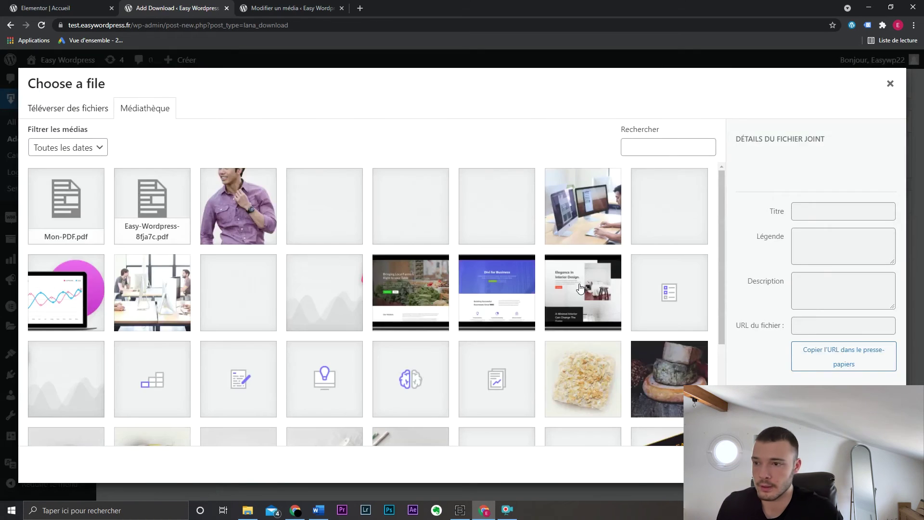
pyautogui.click(70, 204)
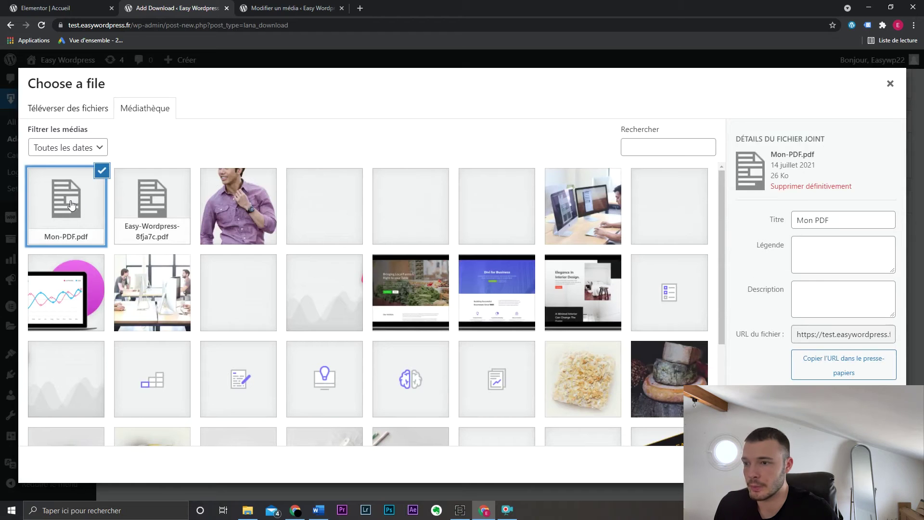
pyautogui.click(89, 117)
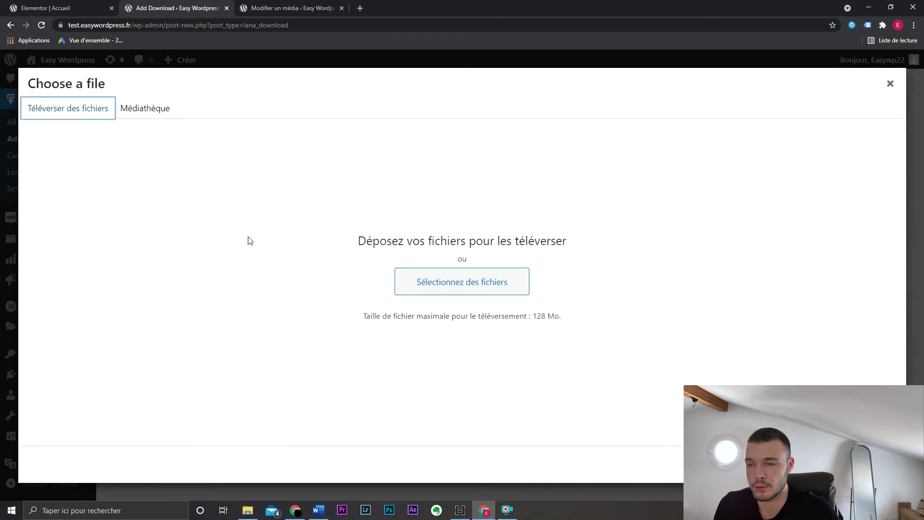
pyautogui.click(161, 110)
pyautogui.click(867, 465)
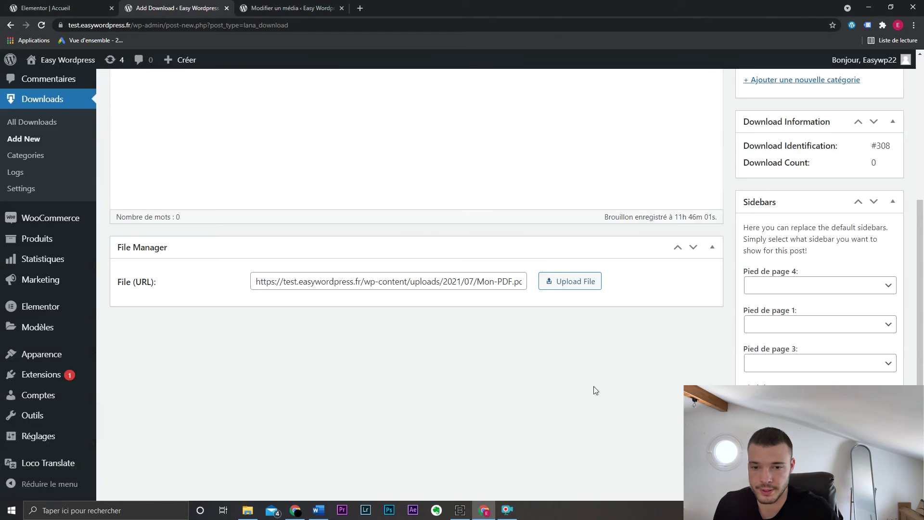
pyautogui.scroll(5, 596, 390)
pyautogui.click(864, 296)
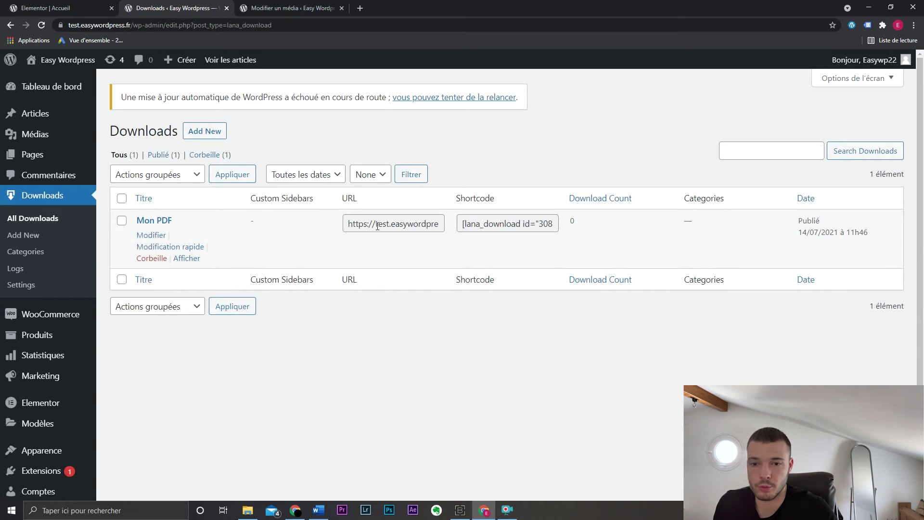
# - Copy Mon PDF's URL from the downloads list into the Télécharger le PDF button's link, then preview the page and test the download
pyautogui.tripleClick(494, 224)
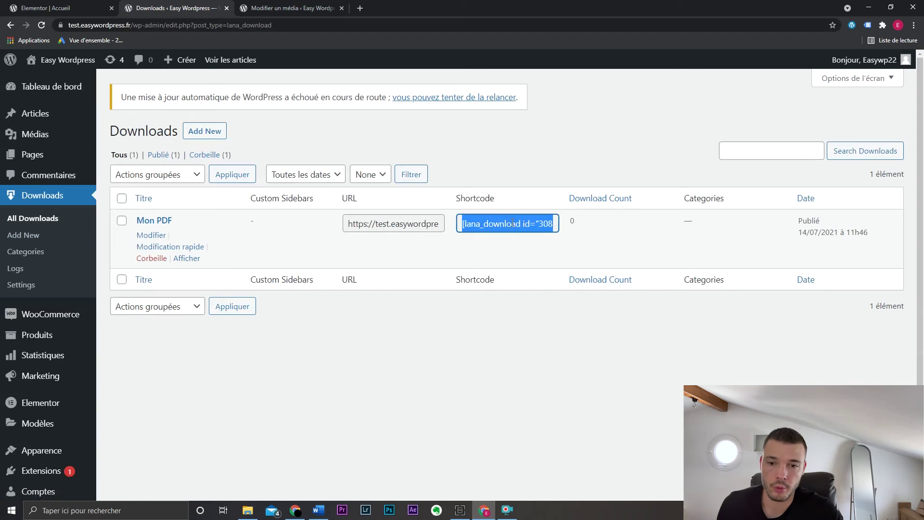
pyautogui.click(391, 223)
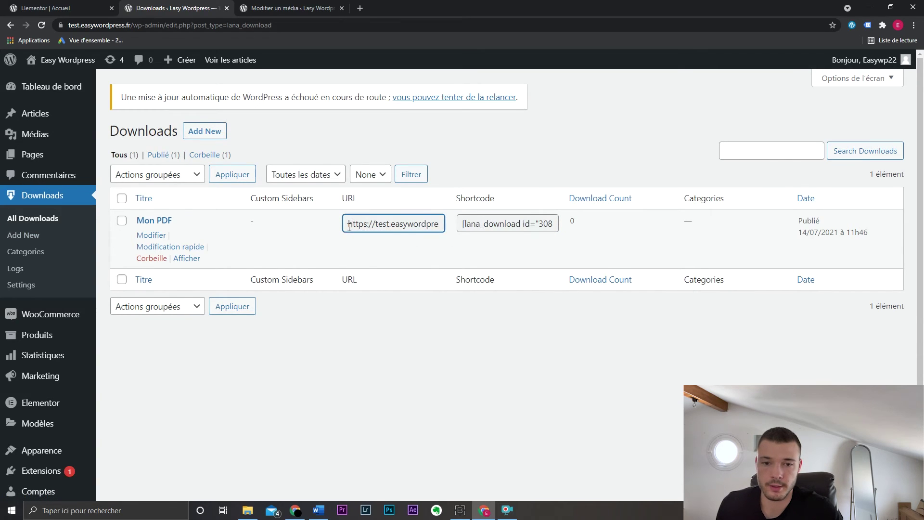
pyautogui.moveTo(349, 226); pyautogui.dragTo(472, 225)
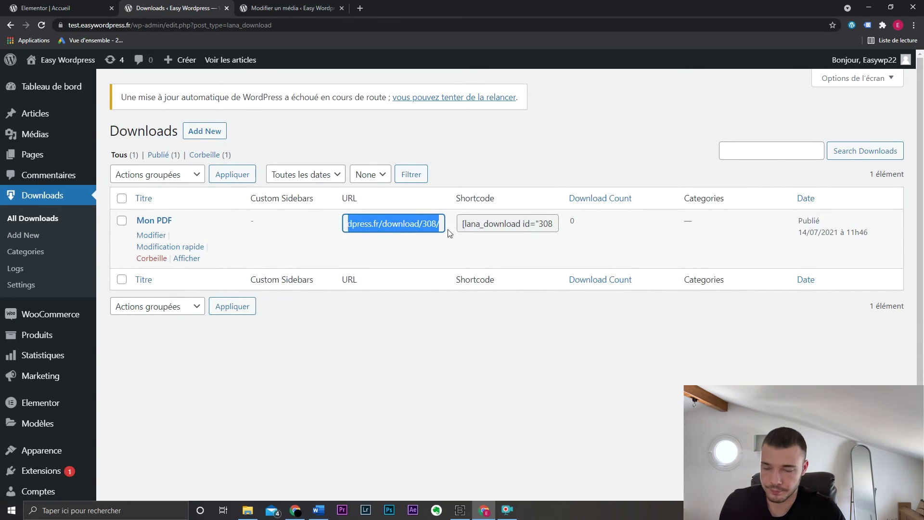
pyautogui.click(394, 330)
pyautogui.click(53, 8)
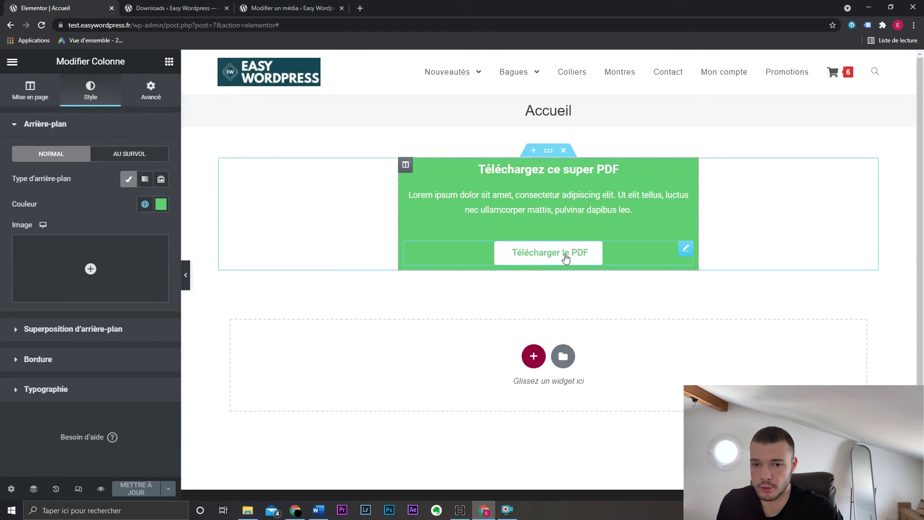
pyautogui.click(686, 248)
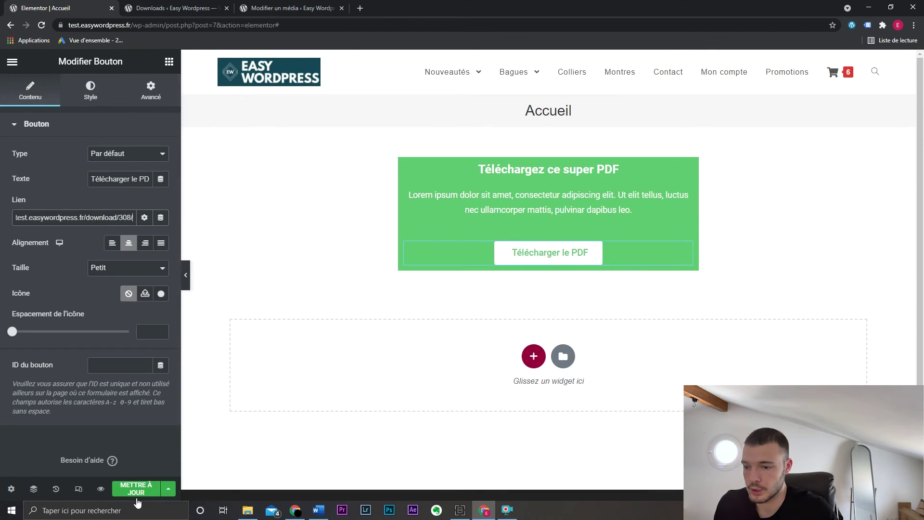
pyautogui.click(100, 489)
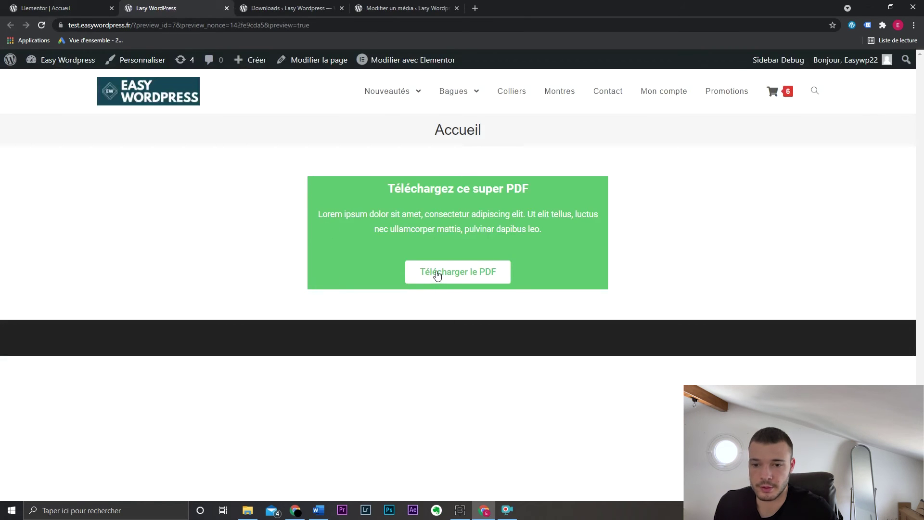
pyautogui.click(437, 274)
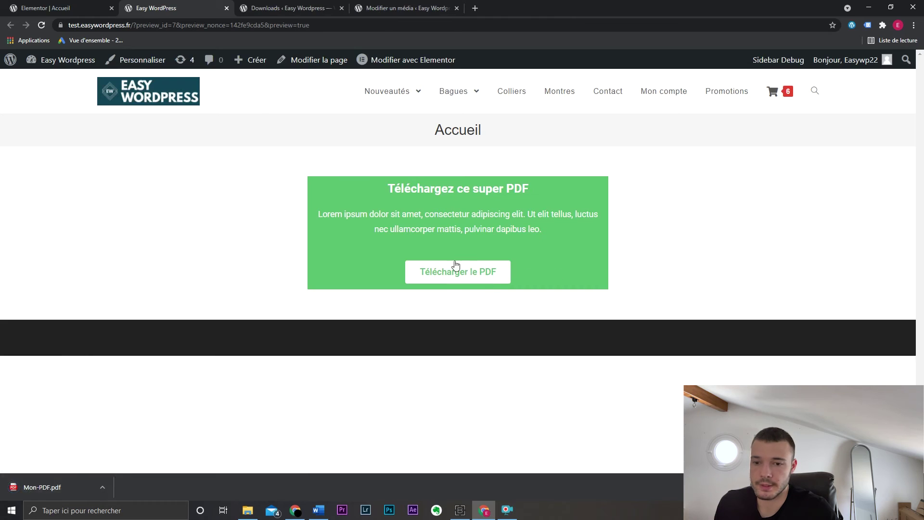
# - Stop the Télécharger le PDF button's link from opening in a new window and update the page
pyautogui.click(58, 8)
pyautogui.click(144, 217)
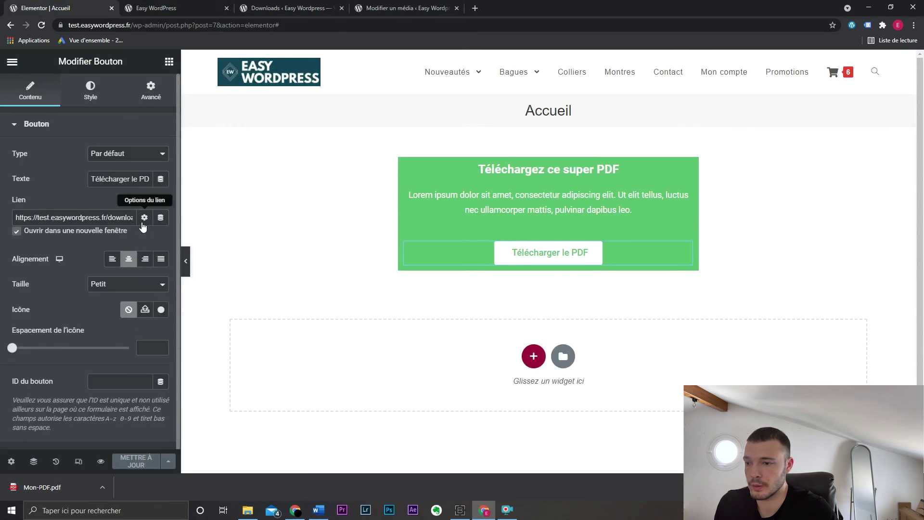
pyautogui.click(96, 238)
pyautogui.click(136, 462)
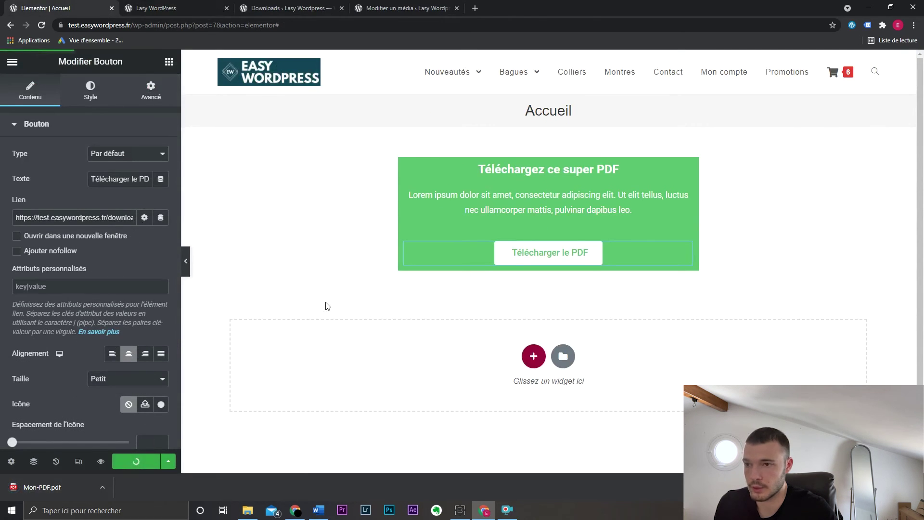
# - Download the PDF again from the preview page, then refresh the downloads list and check Mon PDF's download count
pyautogui.hotkey('ctrl', 'Tab')
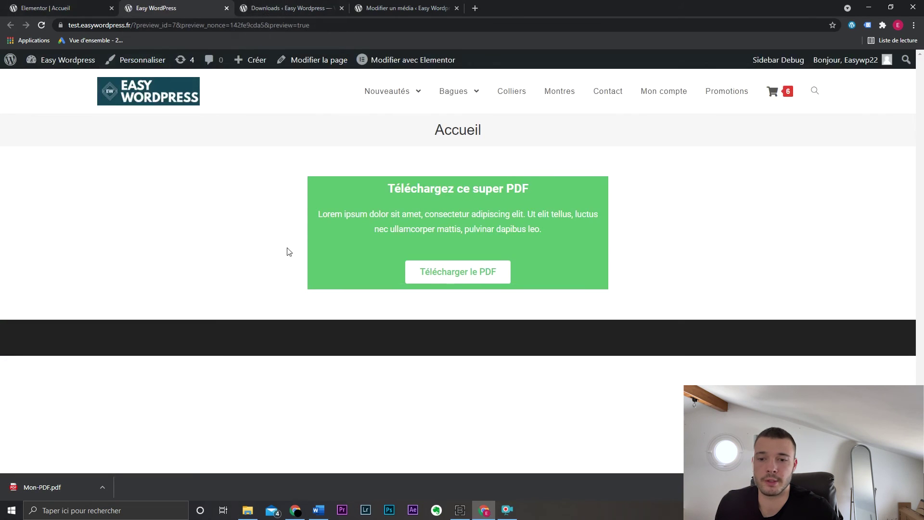
pyautogui.click(452, 272)
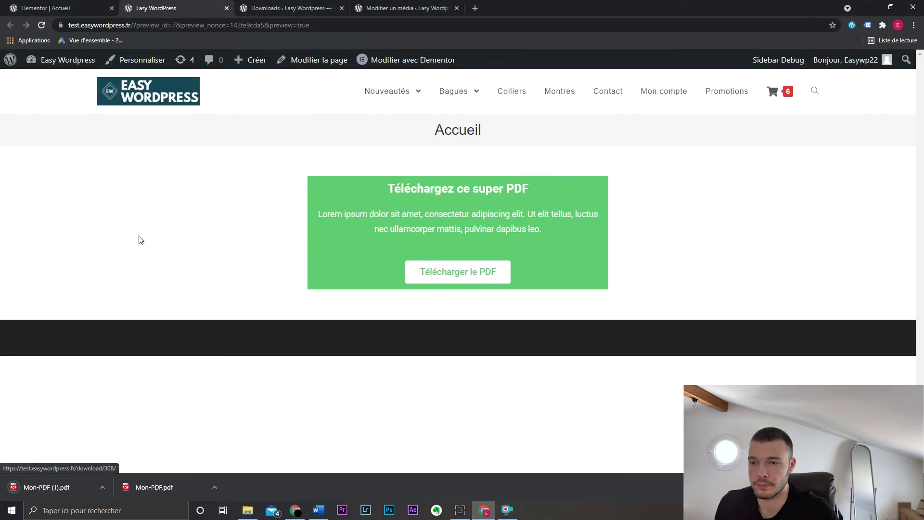
pyautogui.click(292, 8)
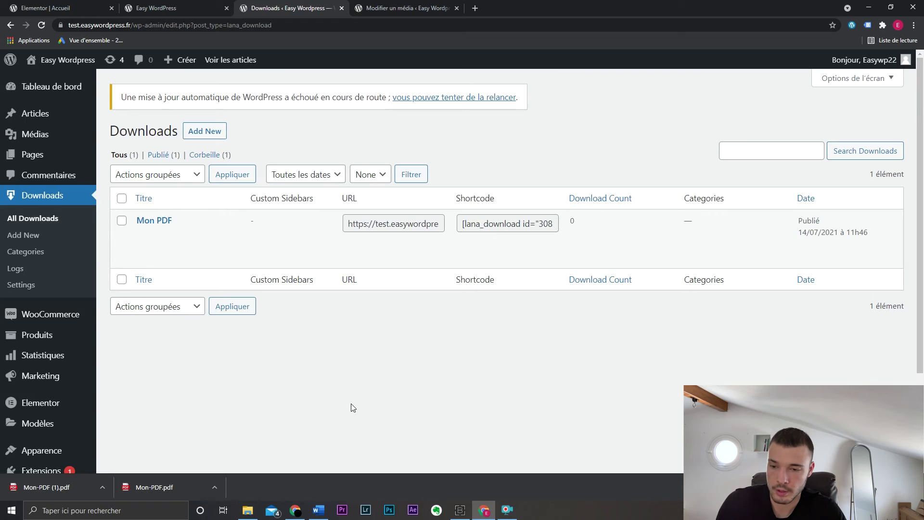
pyautogui.press('F5')
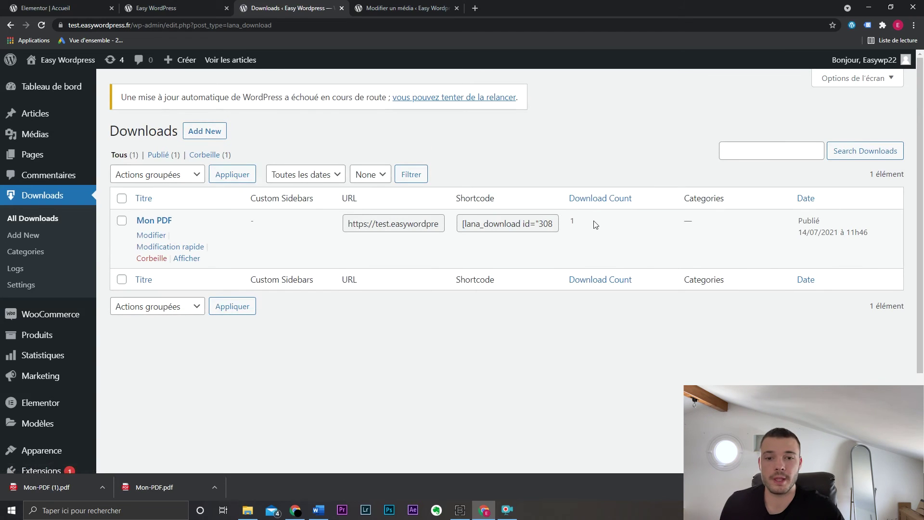
pyautogui.click(588, 321)
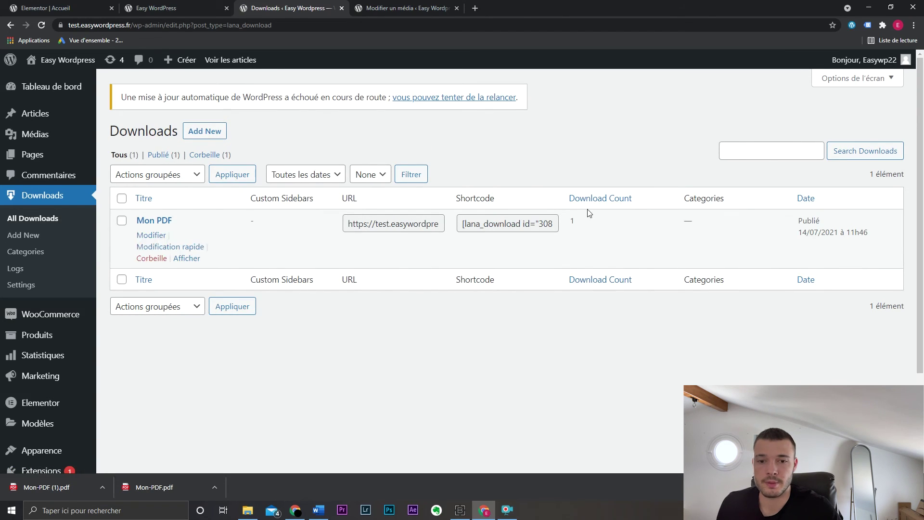